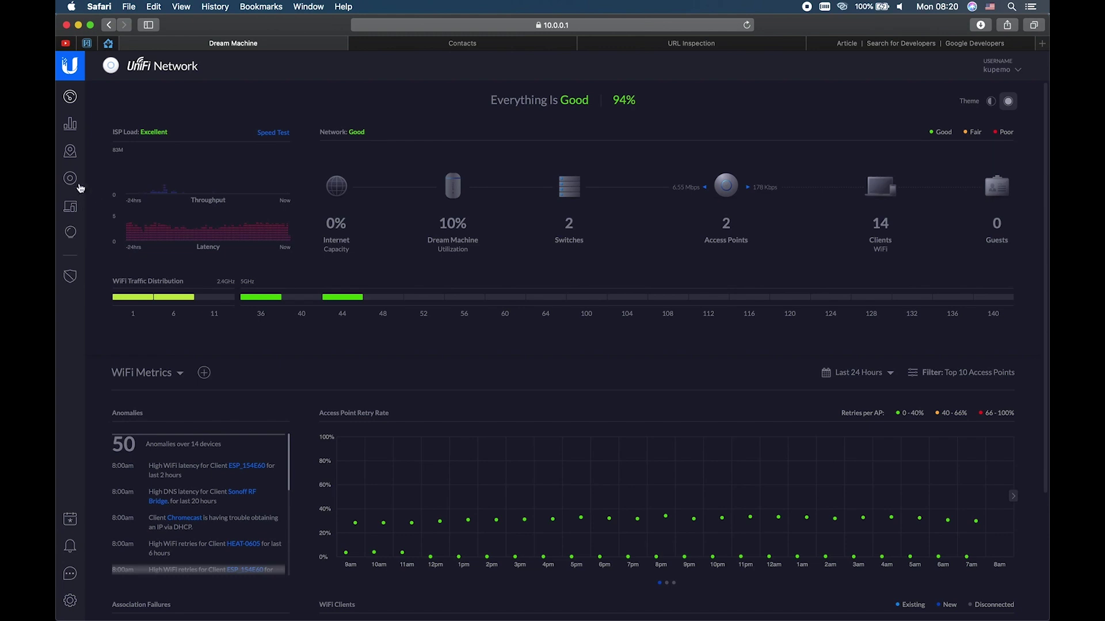
{"action": "left_click", "coordinate": [71, 180]}
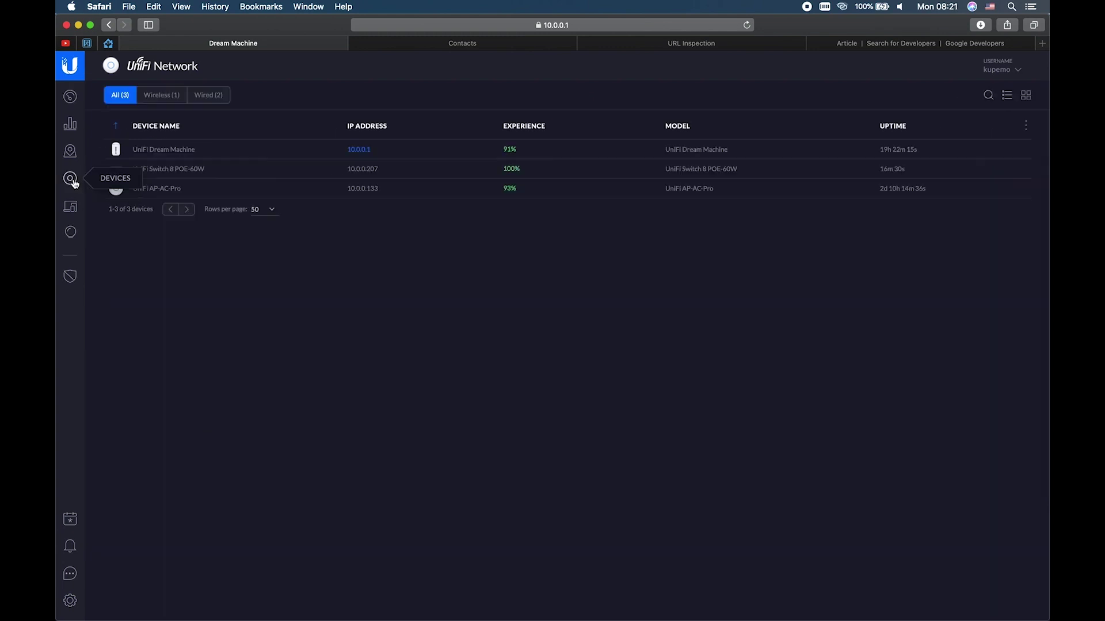
{"action": "left_click", "coordinate": [182, 157]}
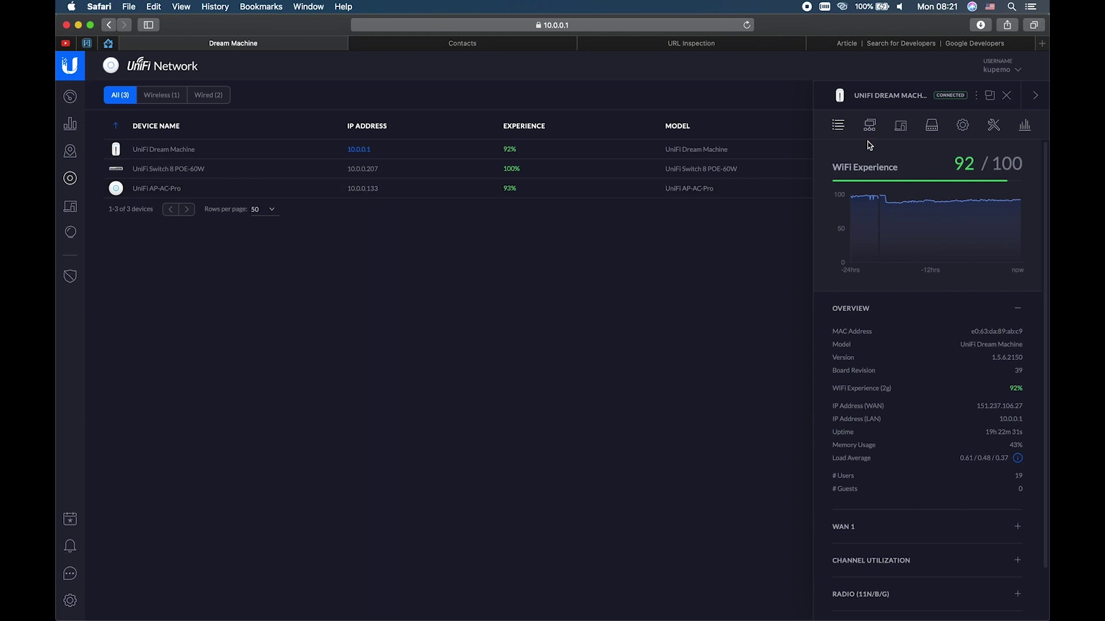
{"action": "left_click", "coordinate": [963, 128]}
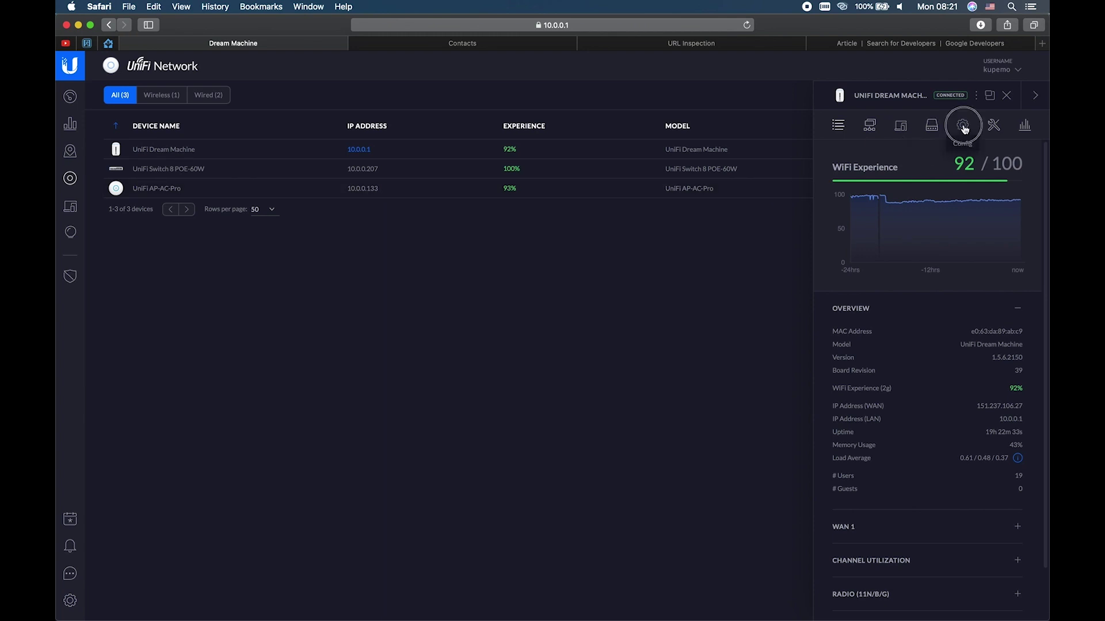
{"action": "left_click", "coordinate": [880, 390]}
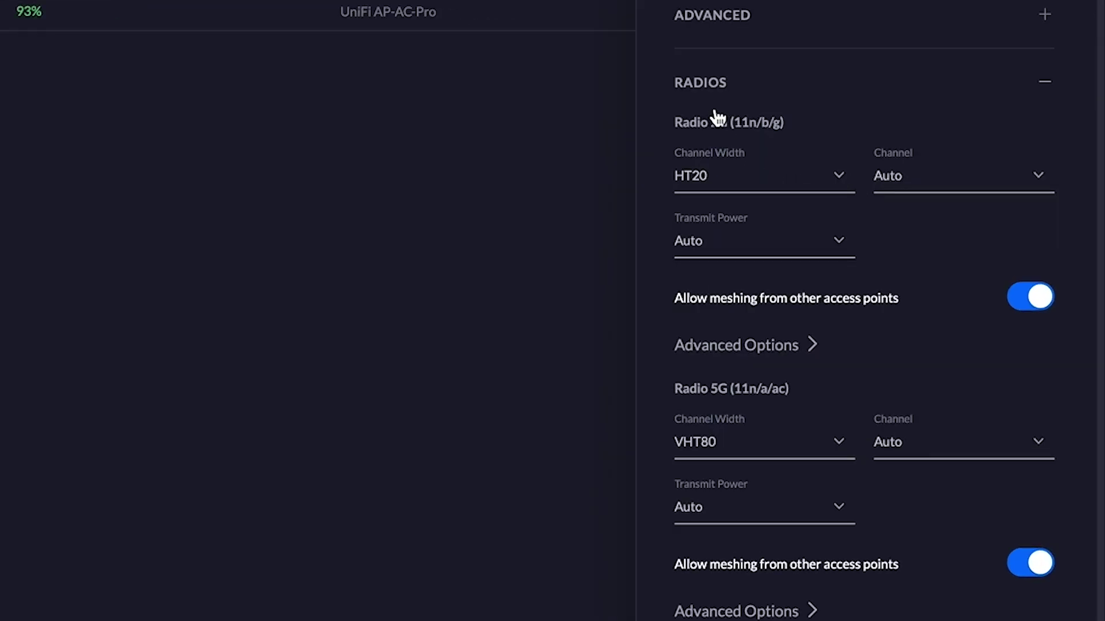
- Switch both the 2G and 5G radio transmit power to Custom and start entering the dBm values
{"action": "left_click", "coordinate": [782, 246]}
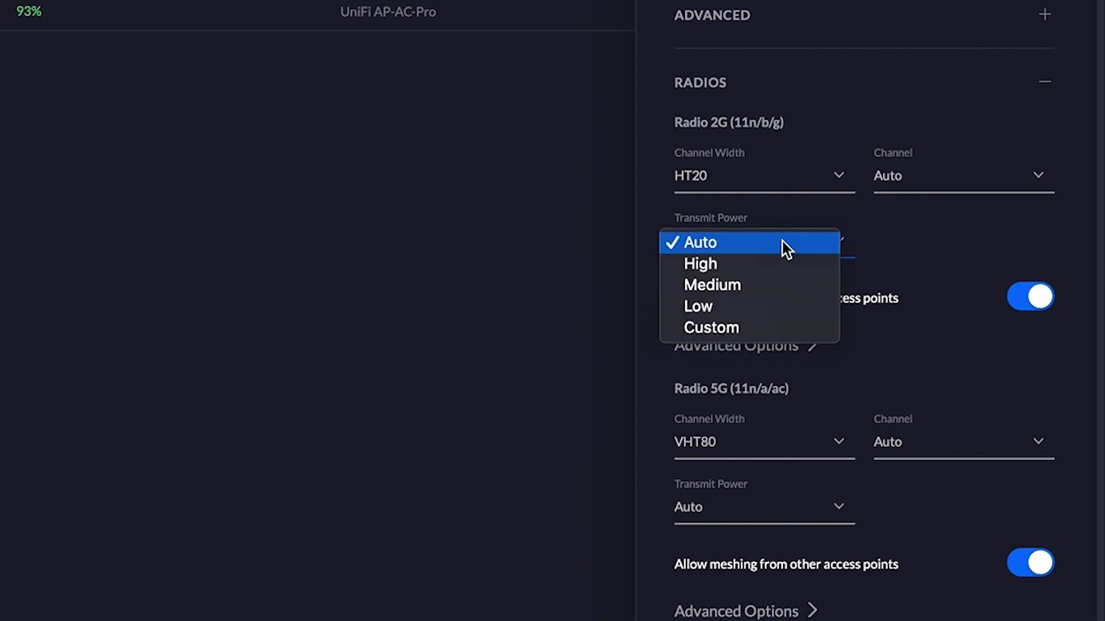
{"action": "left_click", "coordinate": [747, 323]}
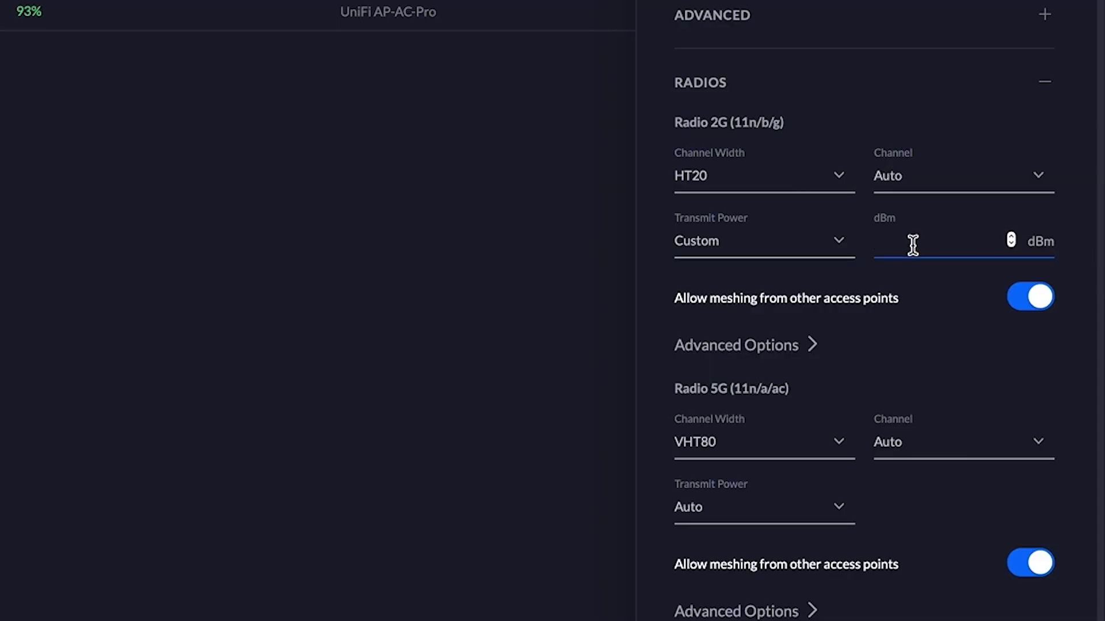
{"action": "type", "text": "18"}
{"action": "left_click", "coordinate": [748, 500]}
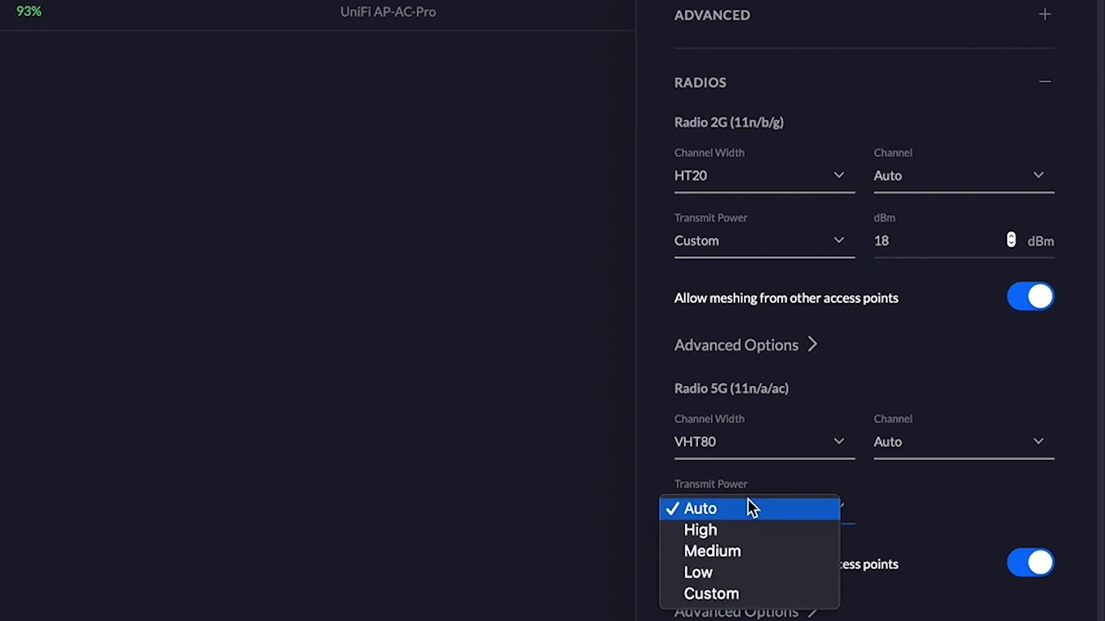
{"action": "left_click", "coordinate": [709, 594]}
{"action": "left_click", "coordinate": [880, 503]}
- Enter 18 dBm for the 5G radio, then queue and apply the power changes to the Dream Machine
{"action": "type", "text": "1"}
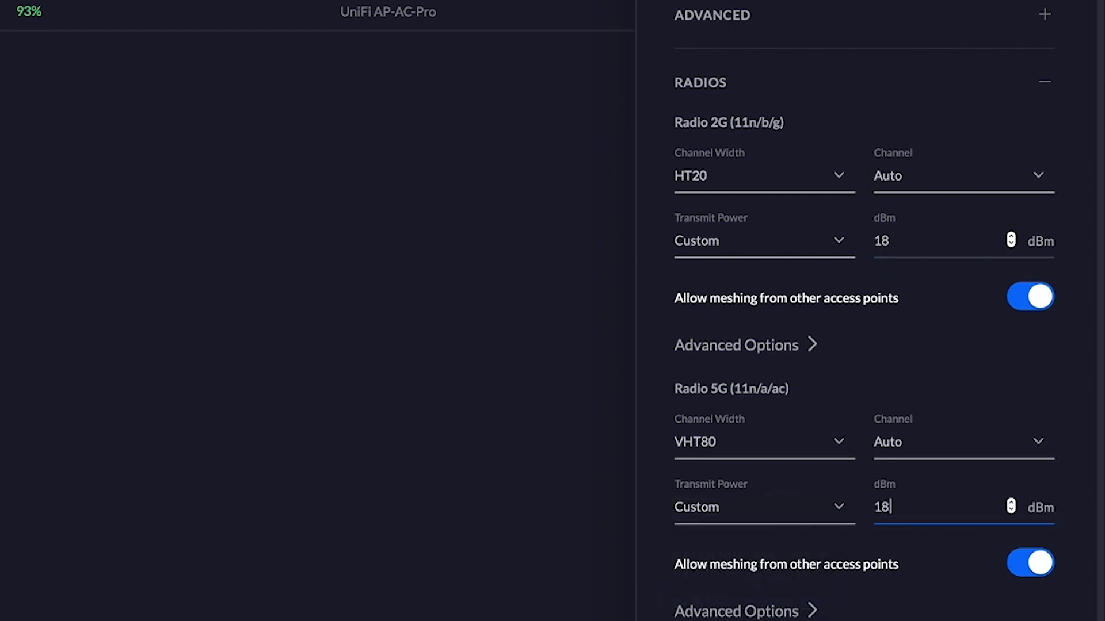
{"action": "type", "text": "8"}
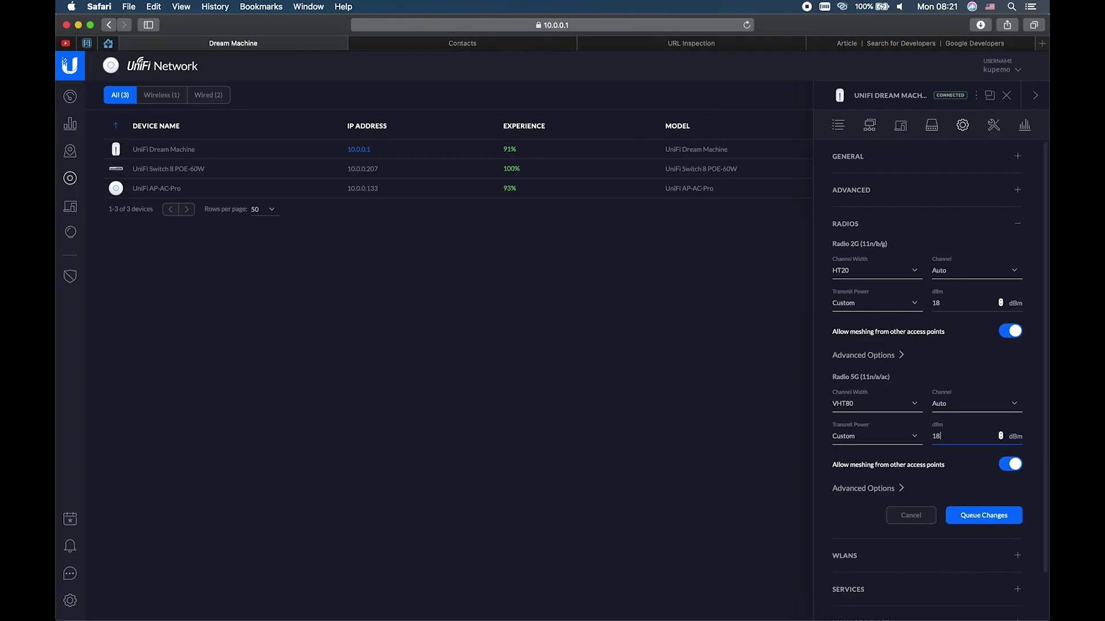
{"action": "left_click", "coordinate": [953, 516]}
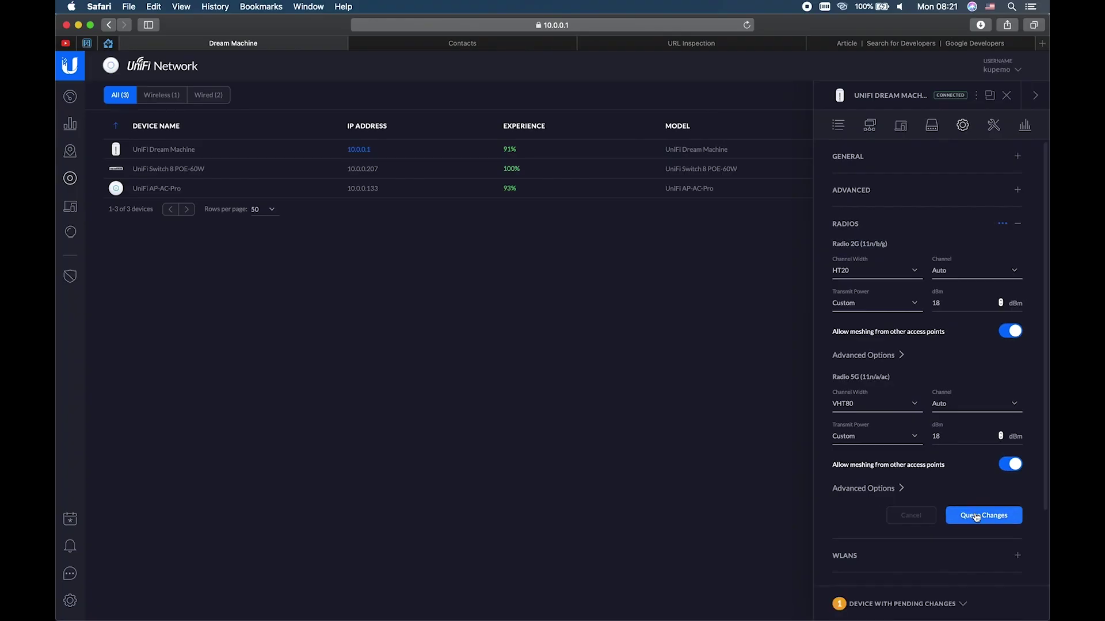
{"action": "left_click", "coordinate": [901, 603]}
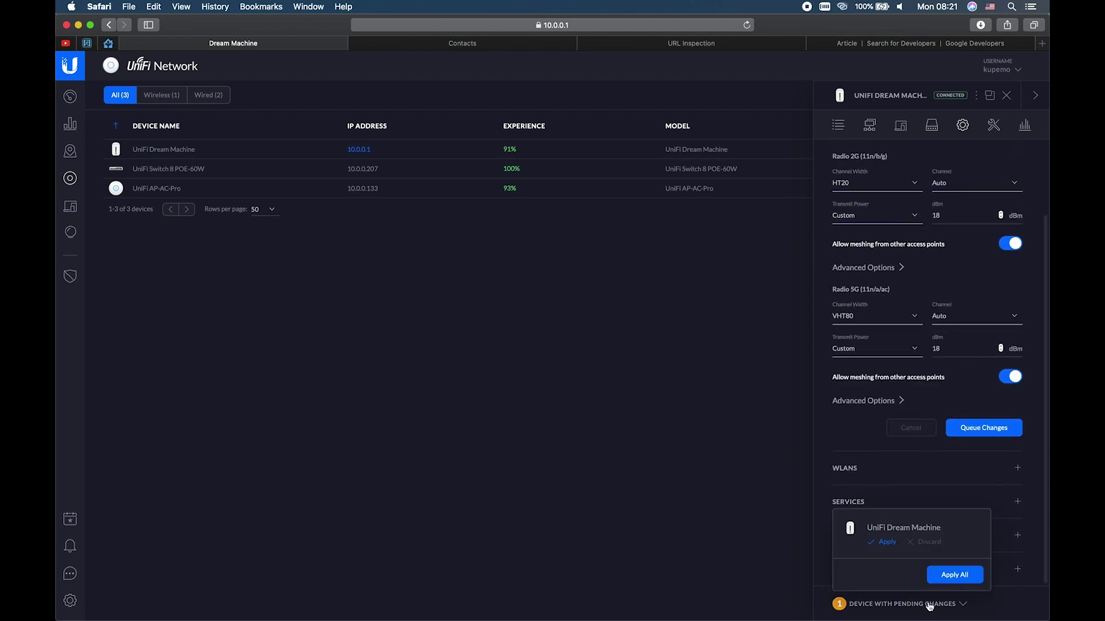
{"action": "left_click", "coordinate": [958, 577]}
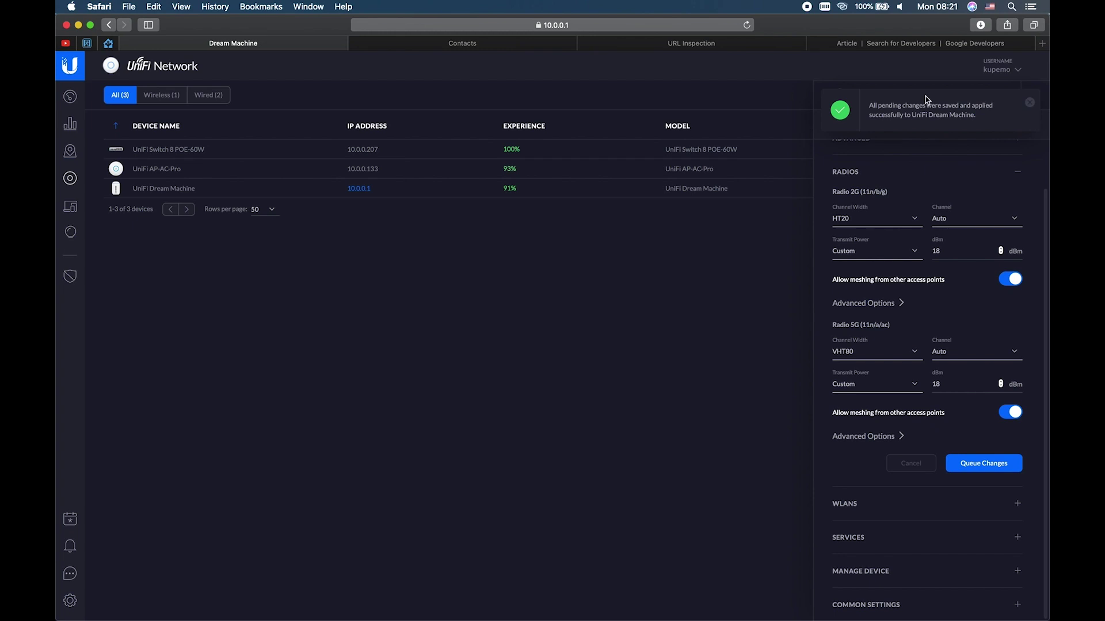
{"action": "left_click", "coordinate": [170, 170]}
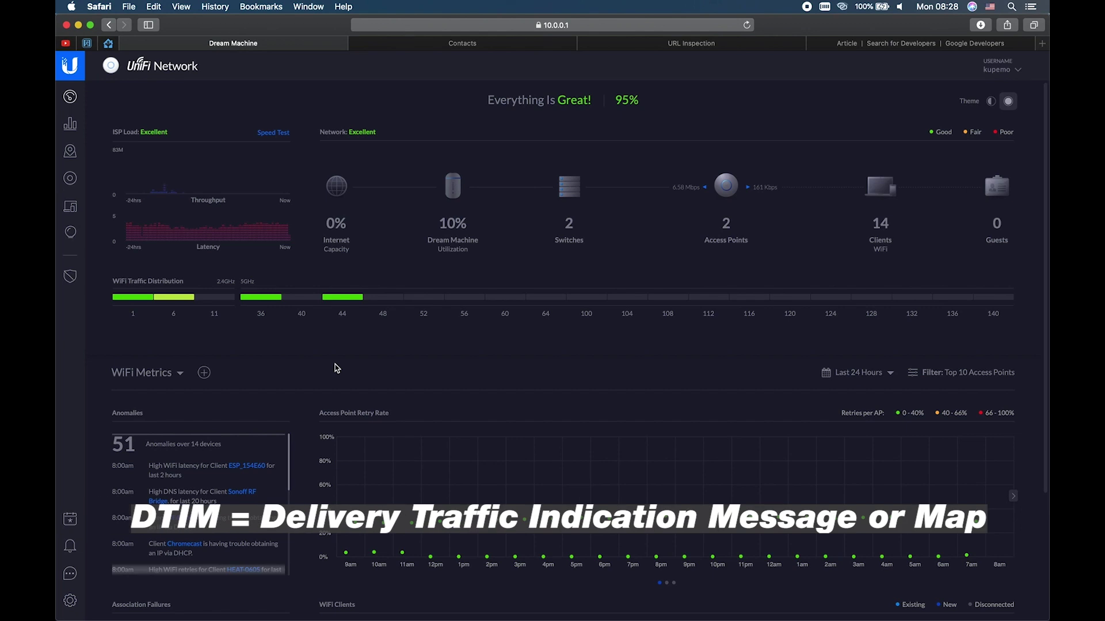
- Go to Settings > Wireless Networks and edit the wireless network named A
{"action": "left_click", "coordinate": [69, 602]}
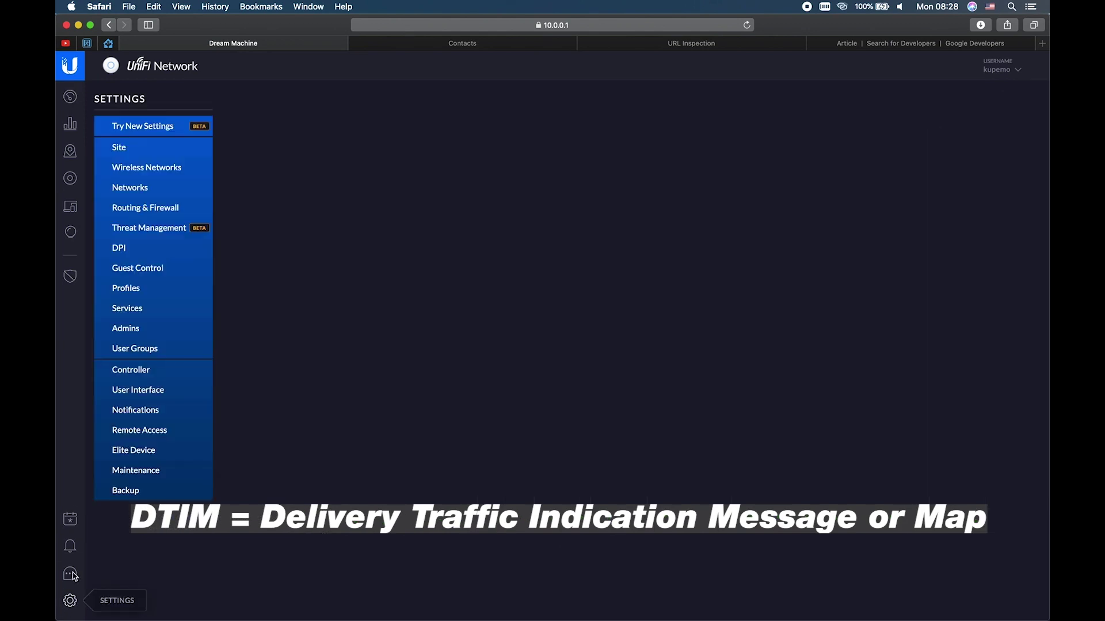
{"action": "left_click", "coordinate": [155, 171]}
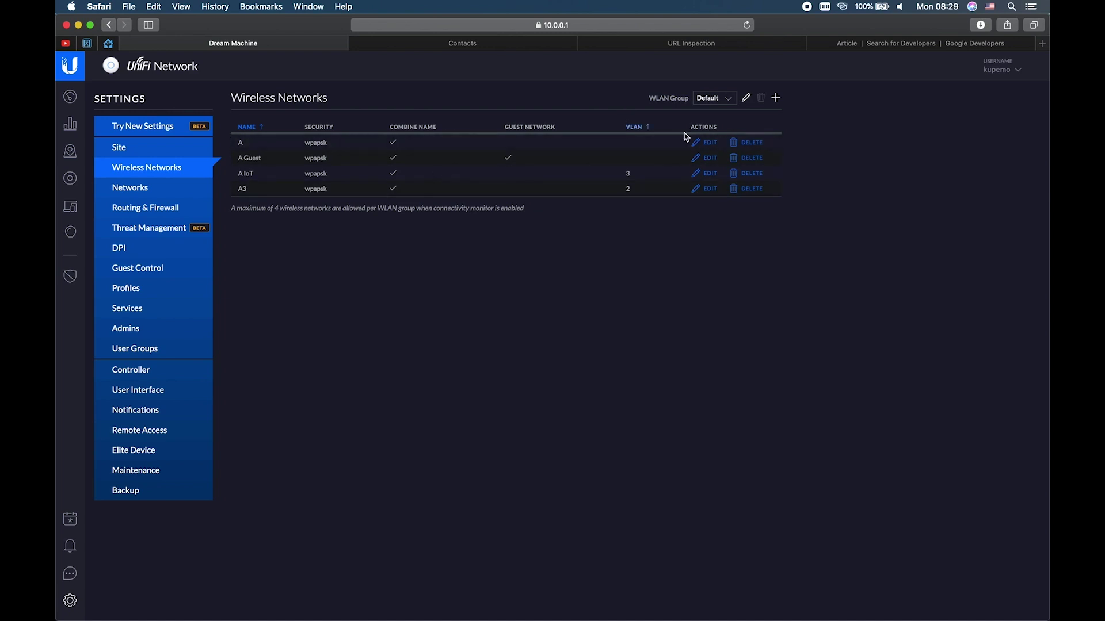
{"action": "left_click", "coordinate": [709, 144]}
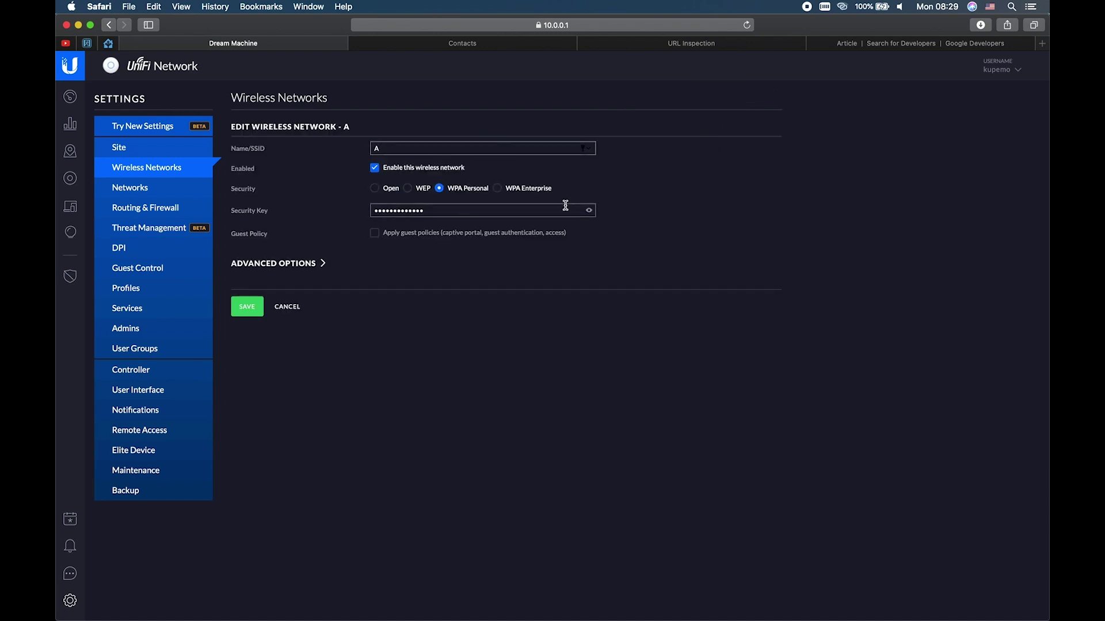
- Expand network A's Advanced Options and its 802.11 Rate and Beacon Controls section
{"action": "left_click", "coordinate": [304, 267]}
{"action": "scroll", "coordinate": [359, 447], "scroll_direction": "down", "scroll_amount": 3}
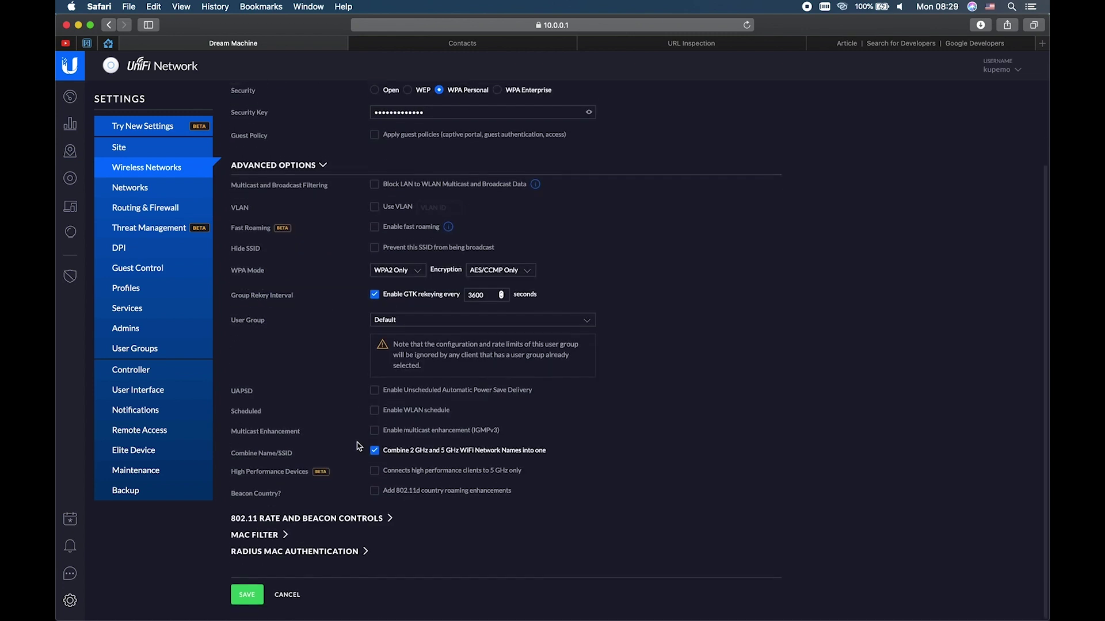
{"action": "left_click", "coordinate": [324, 534]}
{"action": "scroll", "coordinate": [436, 516], "scroll_direction": "down", "scroll_amount": 4}
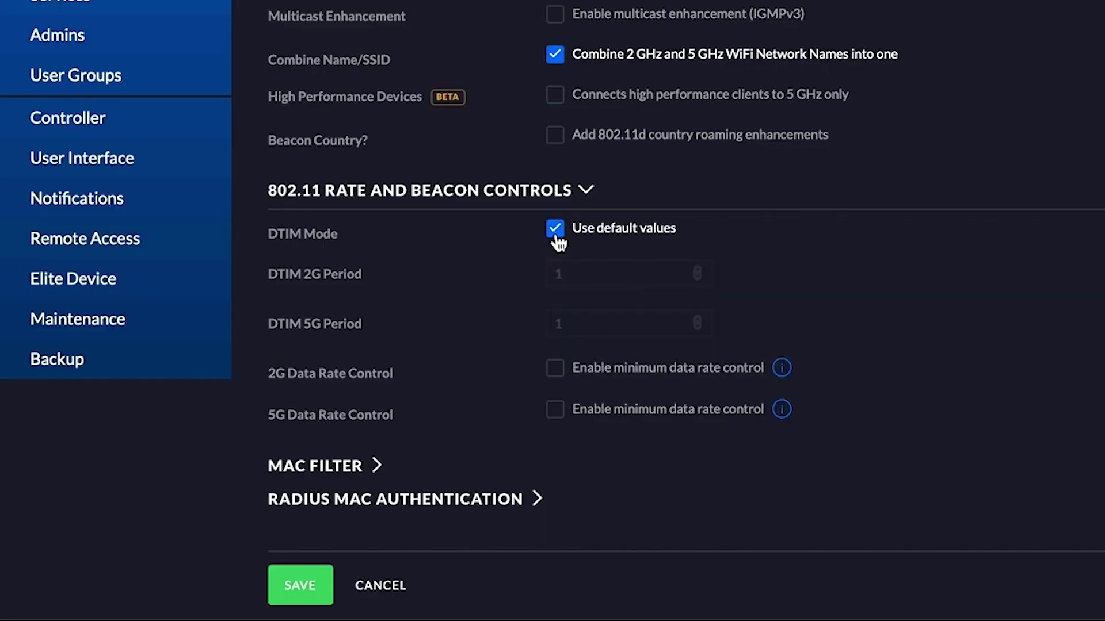
- Turn off default DTIM values and set both the DTIM 2G and DTIM 5G periods to 3
{"action": "left_click", "coordinate": [555, 229]}
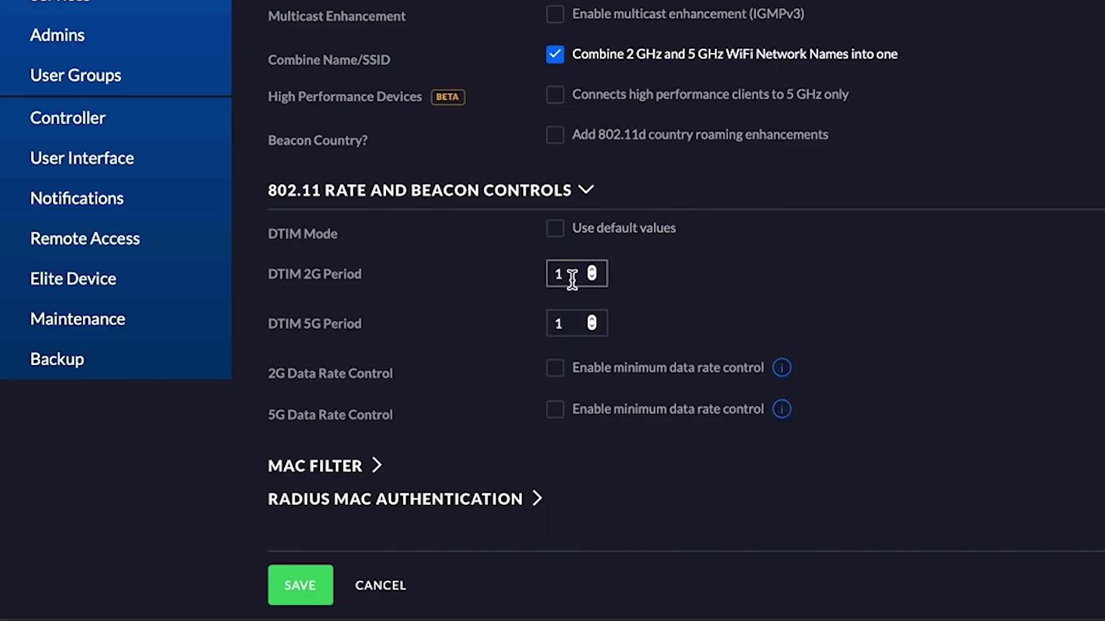
{"action": "type", "text": "3"}
{"action": "key", "text": "Tab"}
{"action": "type", "text": "33"}
{"action": "key", "text": "BackSpace"}
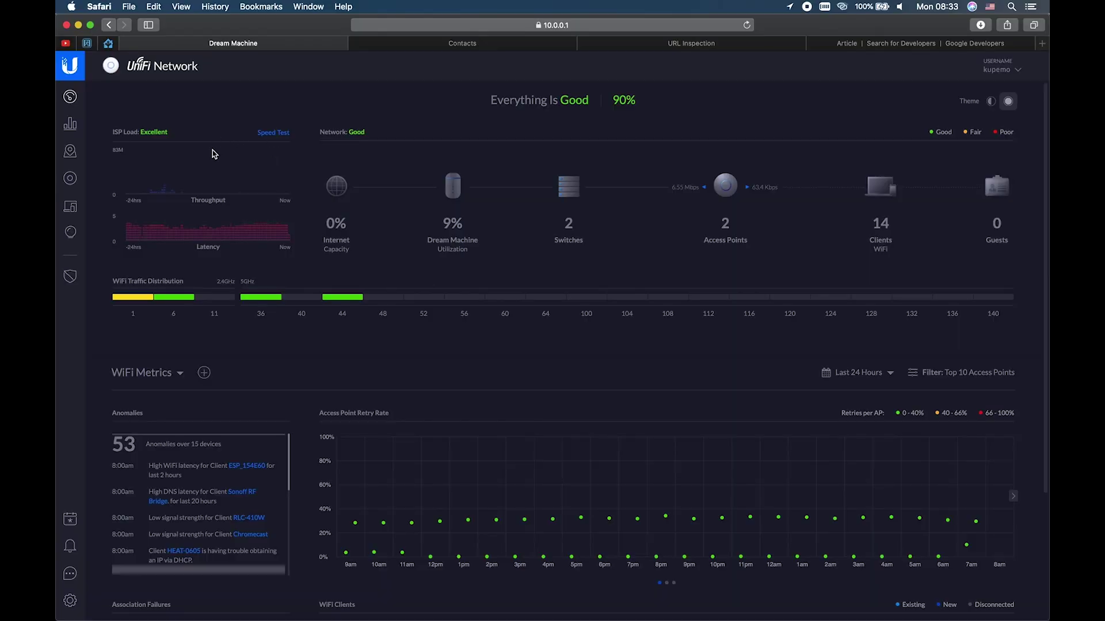
{"action": "left_click", "coordinate": [72, 179]}
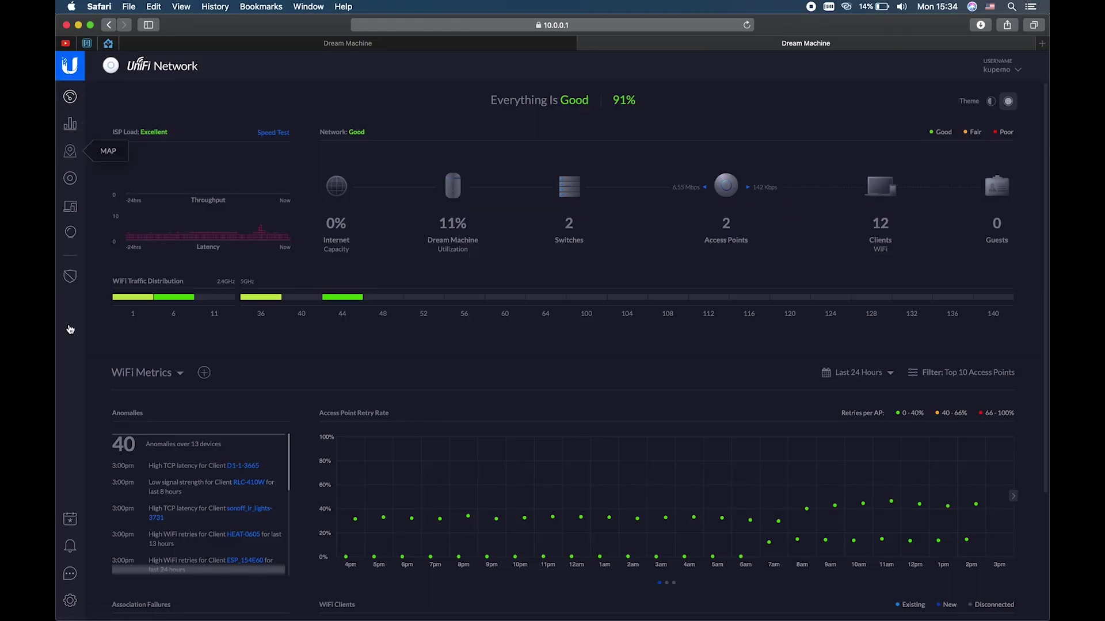
{"action": "left_click", "coordinate": [70, 600]}
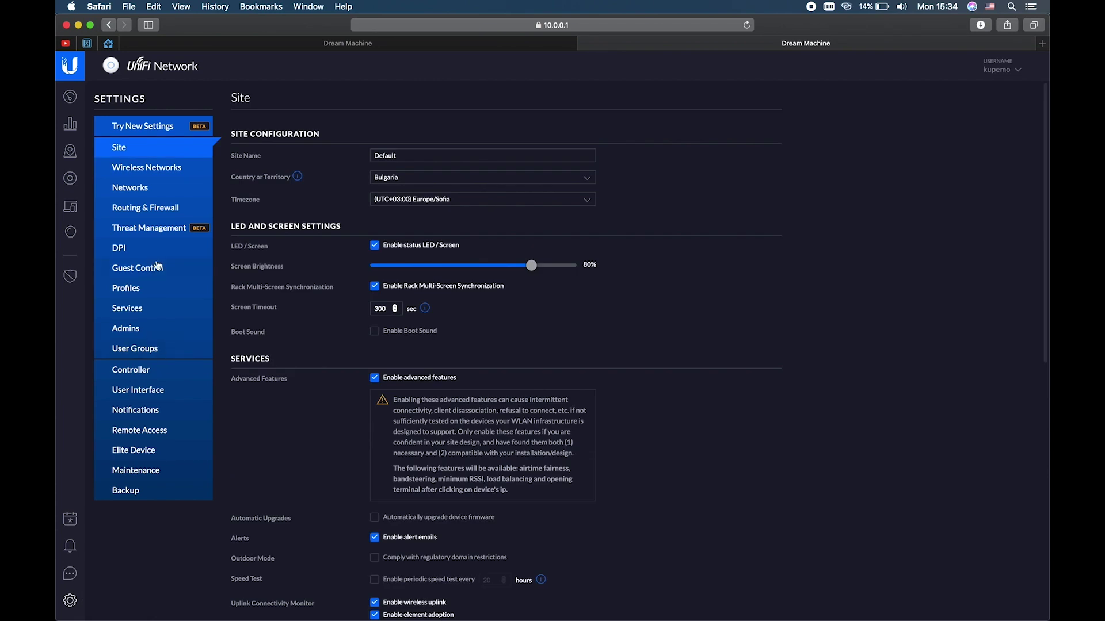
{"action": "scroll", "coordinate": [365, 422], "scroll_direction": "down", "scroll_amount": 10}
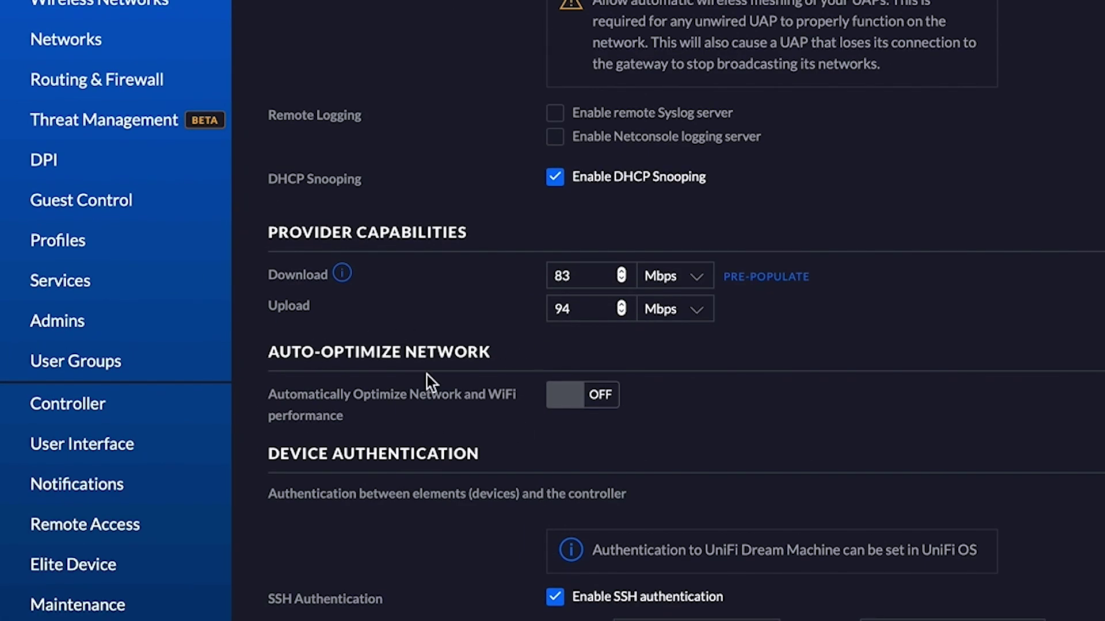
{"action": "left_click", "coordinate": [593, 403]}
{"action": "left_click", "coordinate": [594, 399]}
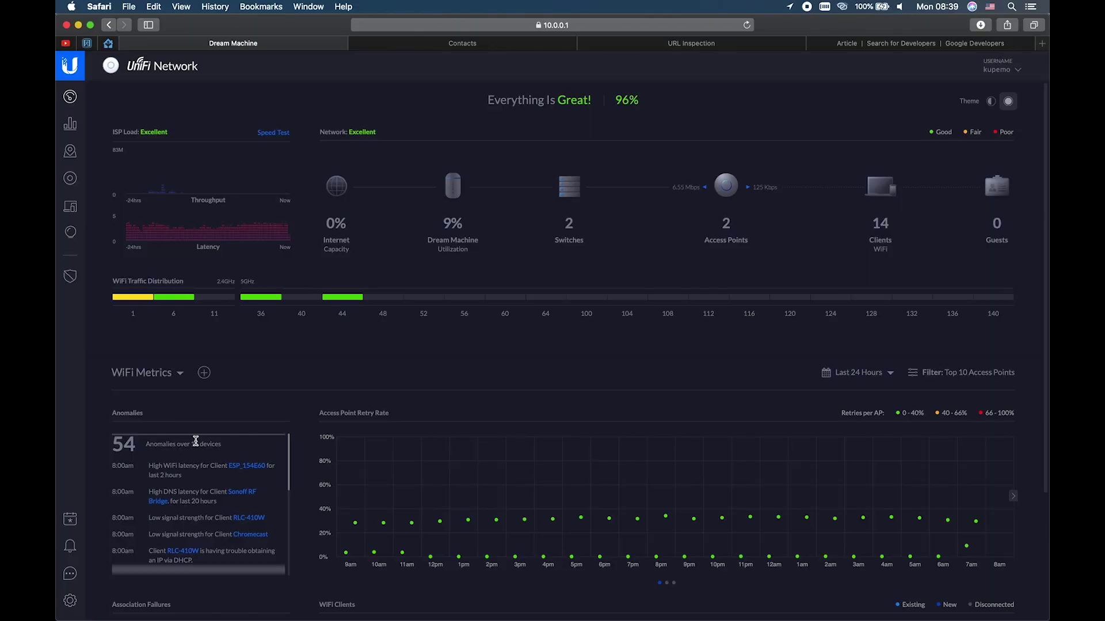
- Open the controller Settings and scroll down through the Site settings
{"action": "left_click", "coordinate": [68, 606]}
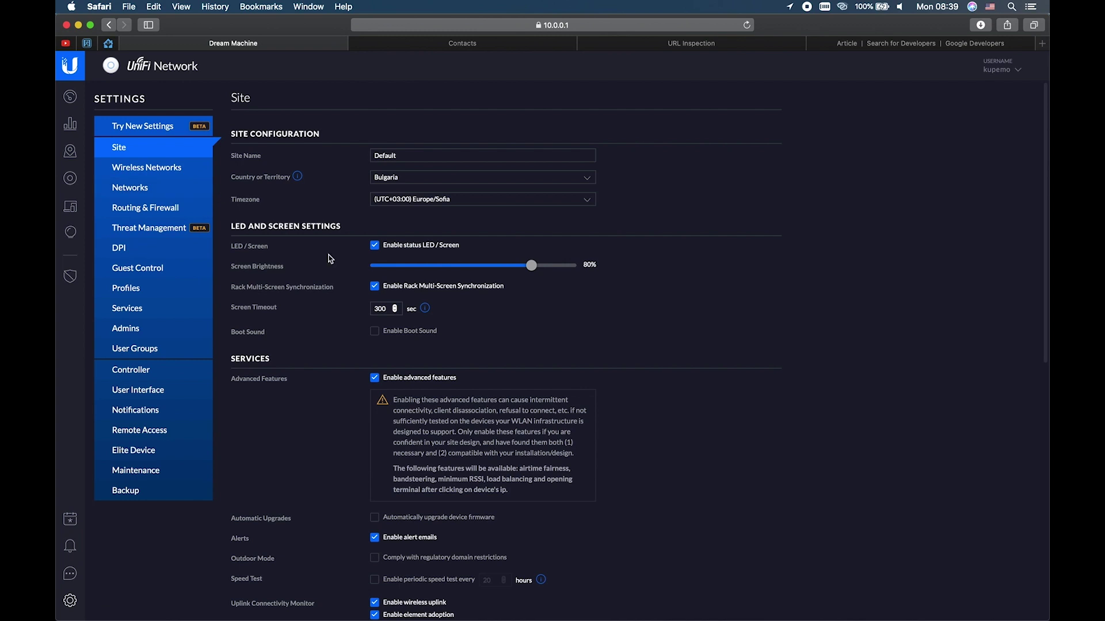
{"action": "scroll", "coordinate": [397, 274], "scroll_direction": "down", "scroll_amount": 2}
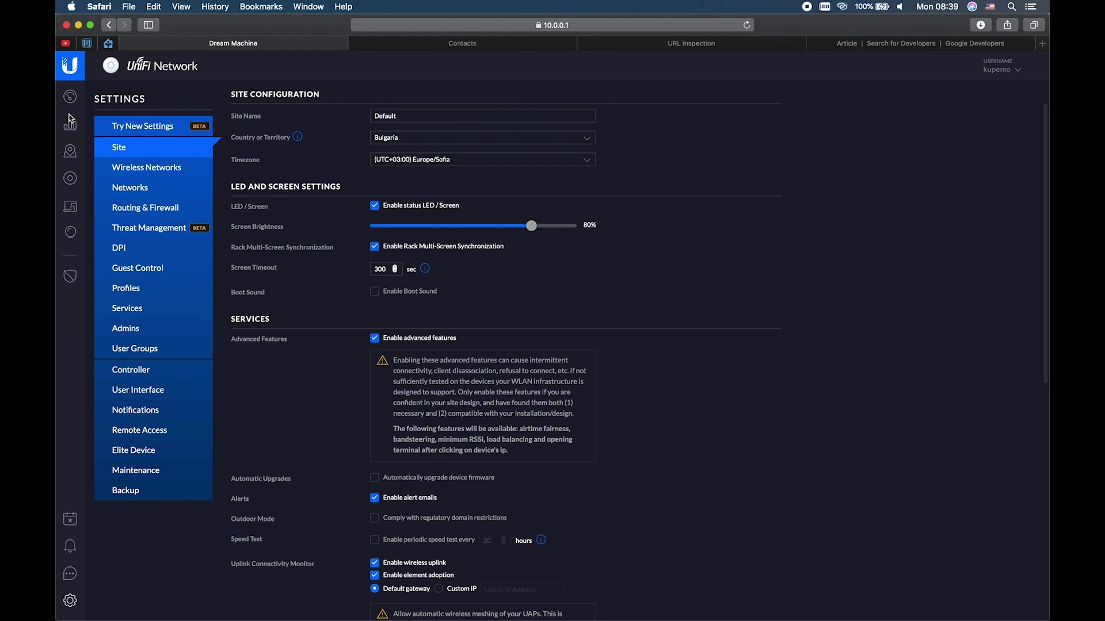
- In the UniFi AP-AC-Pro's Config, expand Airtime Fairness and set it to On
{"action": "left_click", "coordinate": [70, 178]}
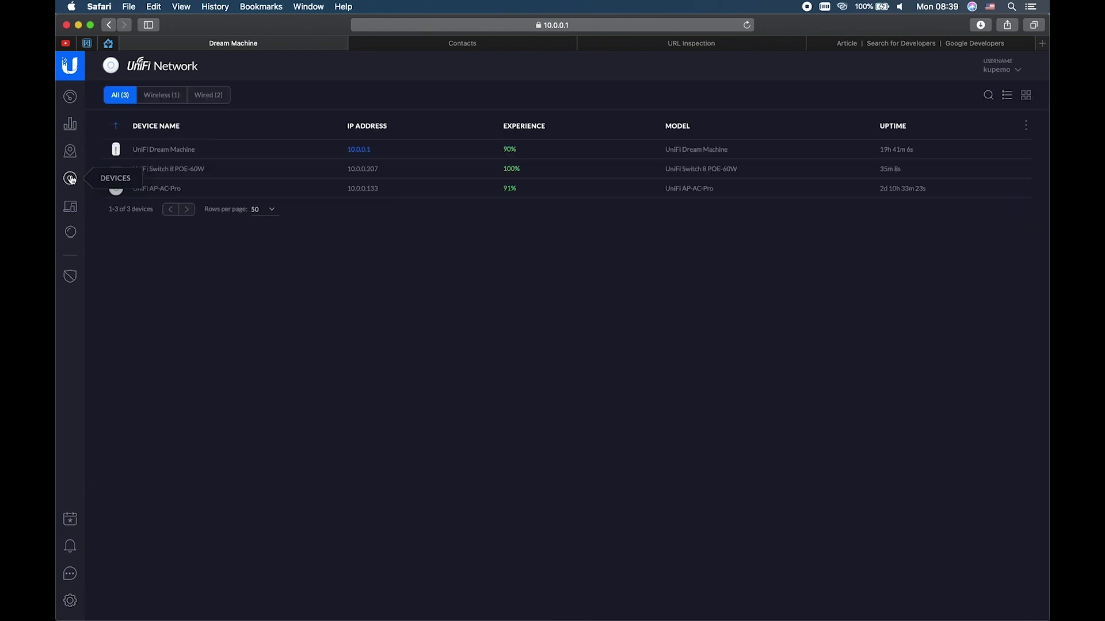
{"action": "mouse_move", "coordinate": [150, 196]}
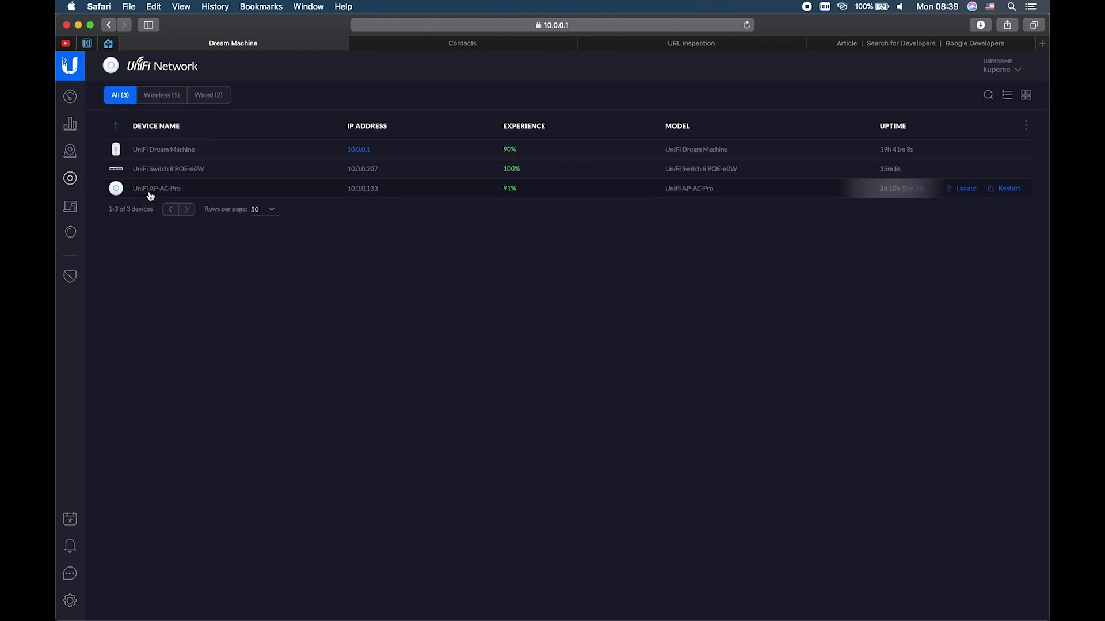
{"action": "left_click", "coordinate": [206, 190]}
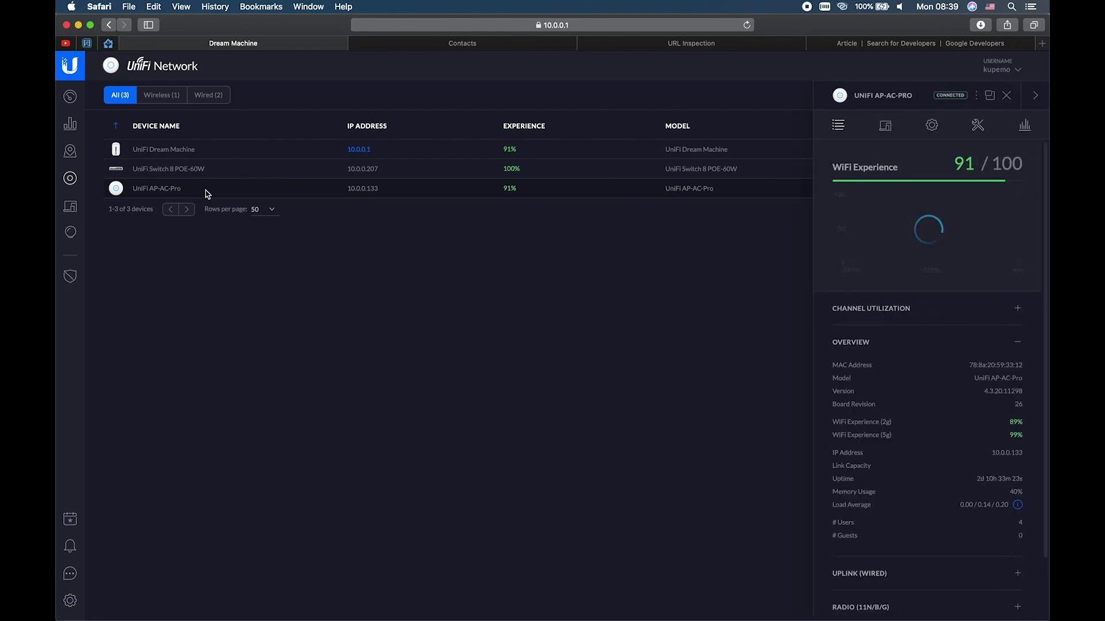
{"action": "left_click", "coordinate": [933, 127]}
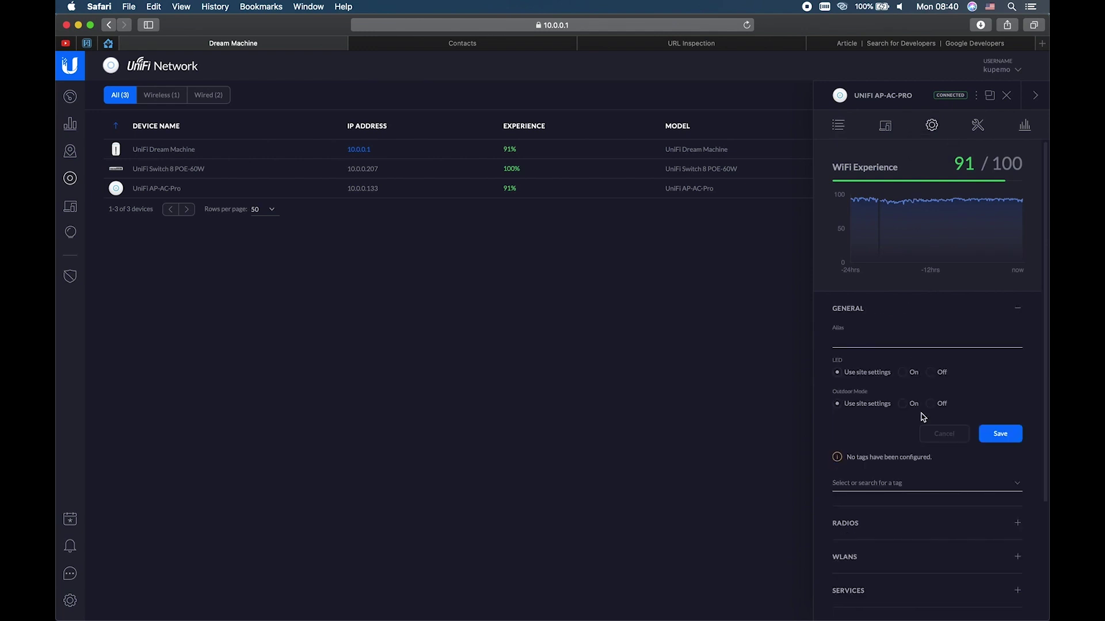
{"action": "scroll", "coordinate": [920, 415], "scroll_direction": "down", "scroll_amount": 5}
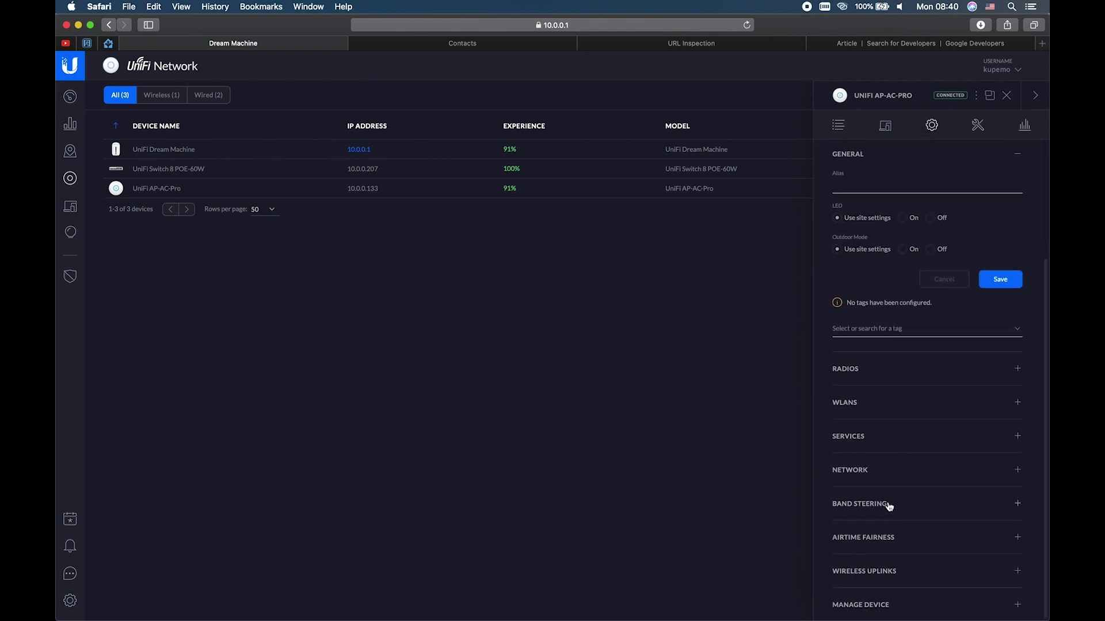
{"action": "left_click", "coordinate": [867, 539]}
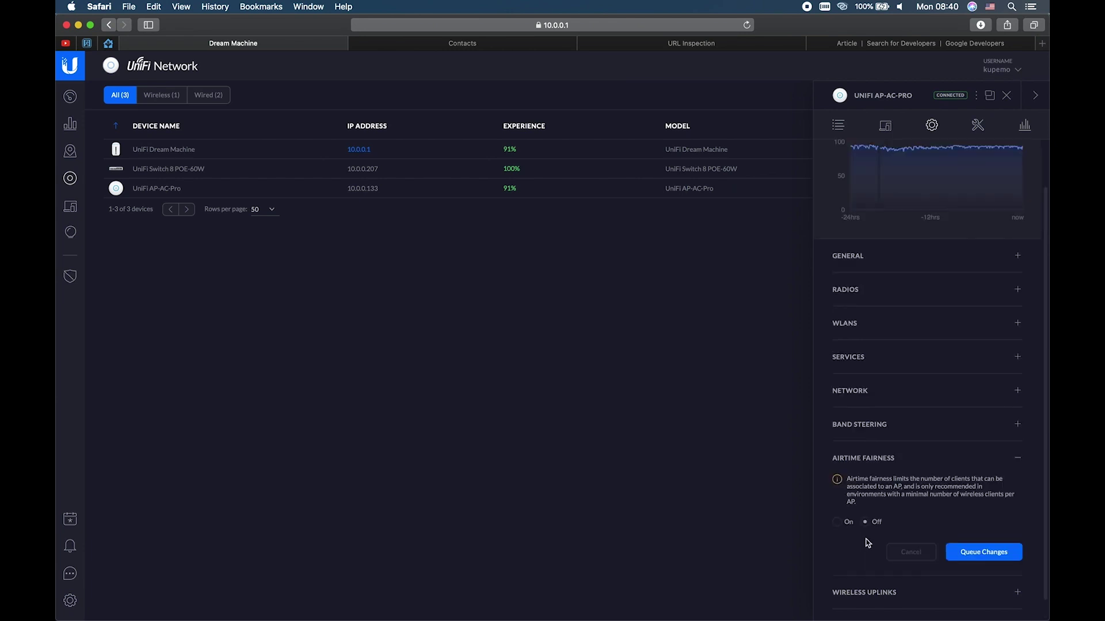
{"action": "left_click", "coordinate": [690, 440]}
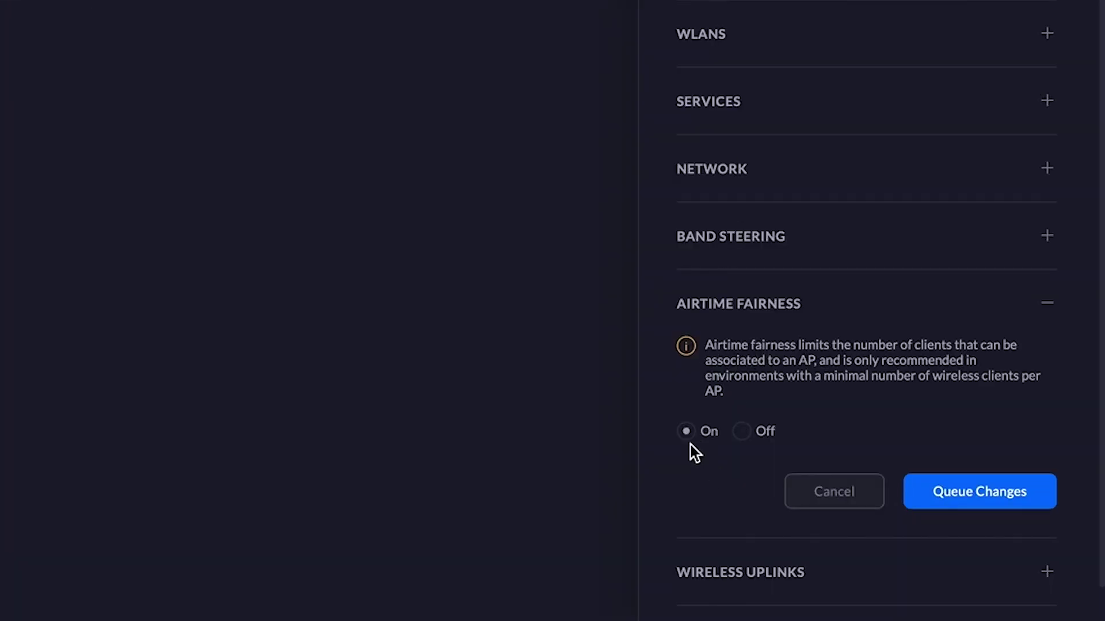